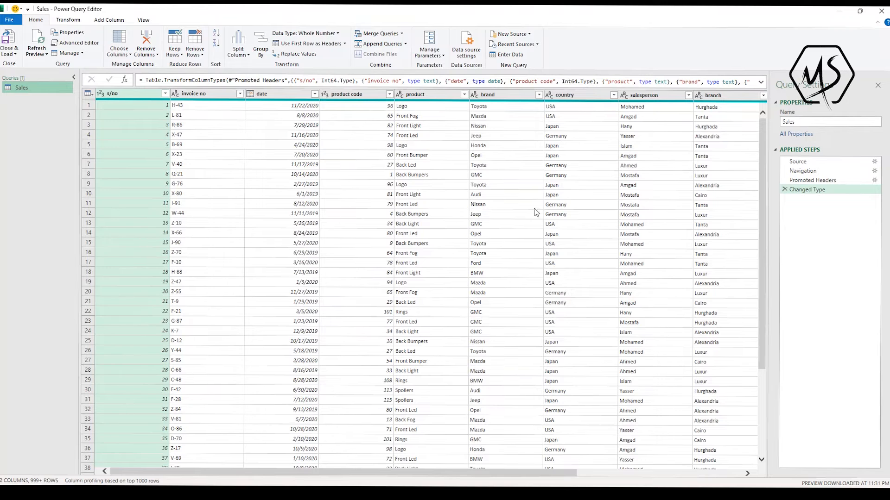
Close the query editor and load the Sales query into the workbook.
click(10, 45)
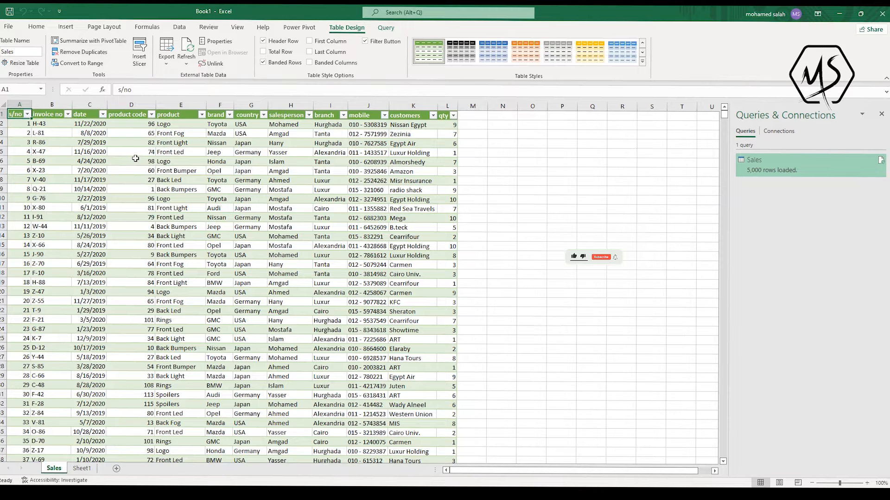
click(193, 227)
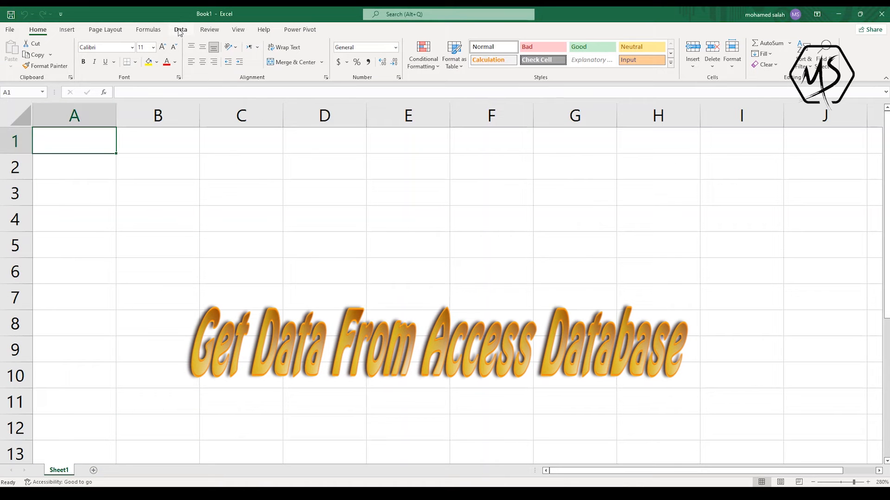
Connect to the Microsoft Access database file Database1 in the Conect folder as a data source.
click(180, 30)
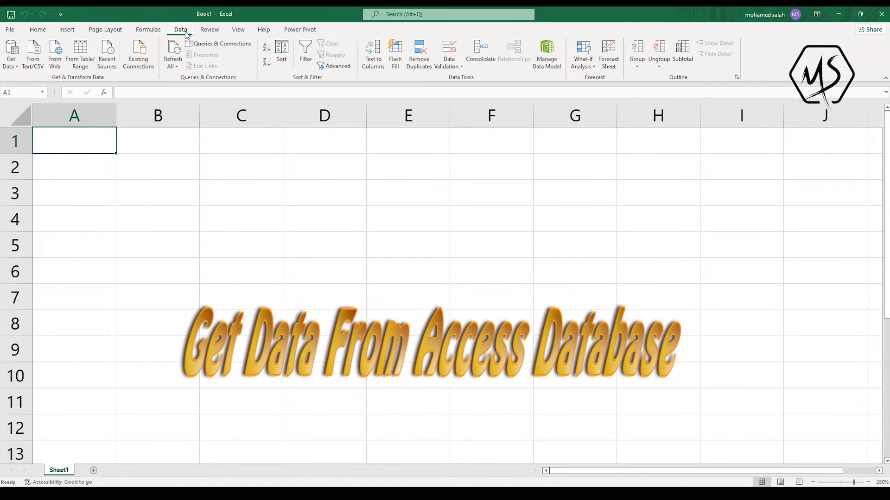
click(12, 65)
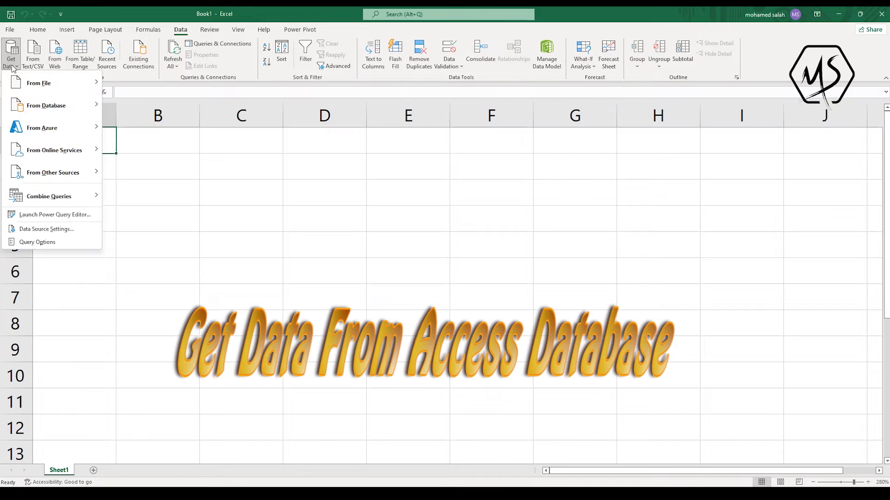
mouse_move(36, 106)
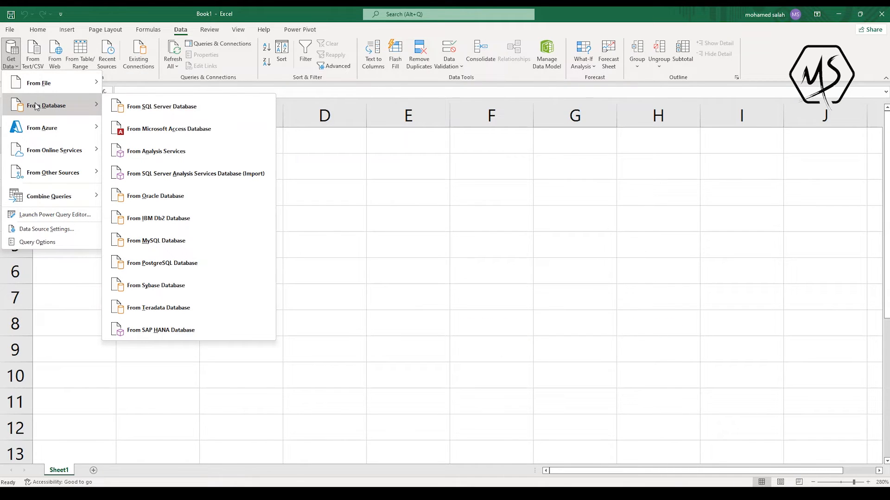
click(199, 134)
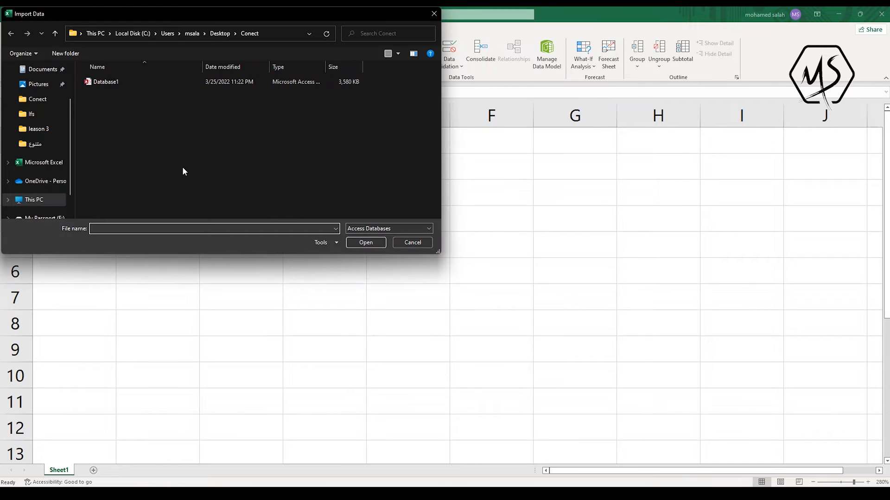
click(104, 85)
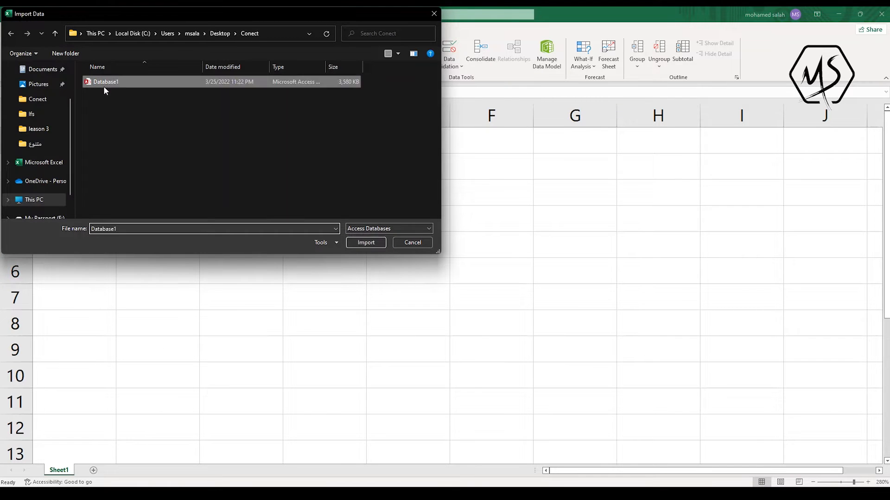
click(366, 242)
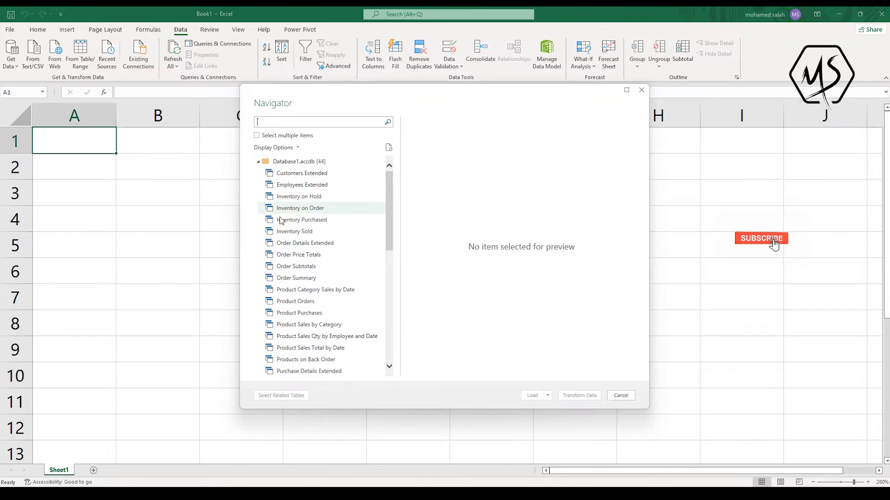
Open the database's Employees table in Power Query, load it into the workbook, and look across its columns.
scroll(309, 266, down, 4)
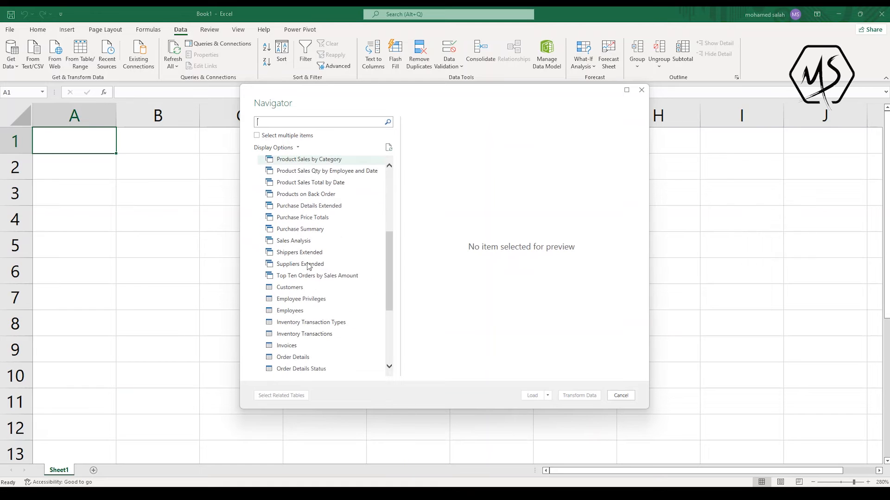
double_click(314, 307)
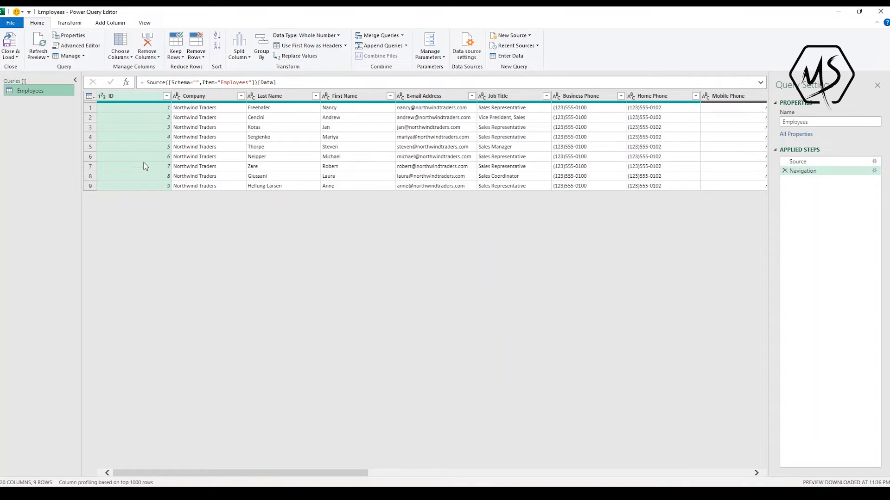
click(10, 44)
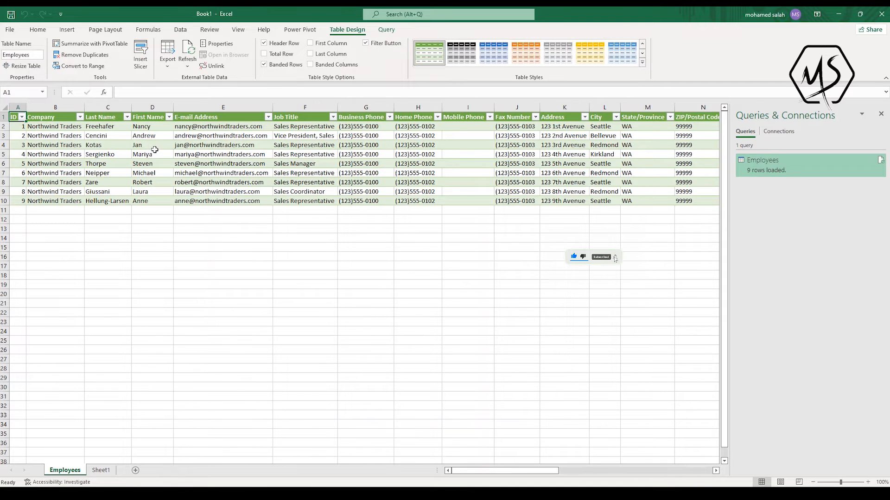
click(154, 150)
drag(489, 472, 299, 446)
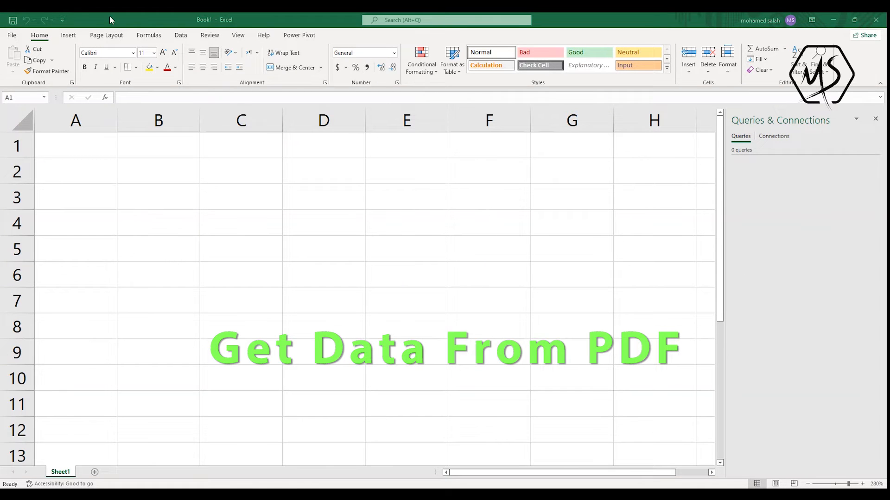
Import the PDF file table from the Conect folder and open its Table001 (Page 1) in Power Query.
click(181, 37)
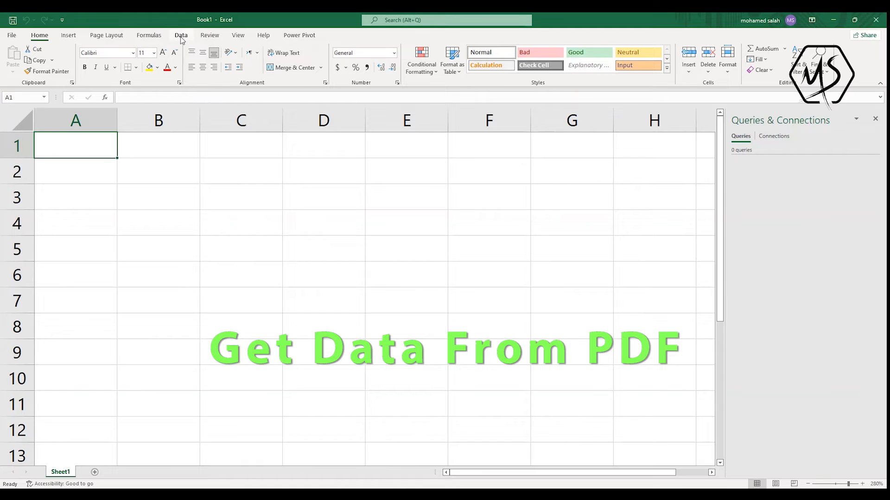
click(181, 37)
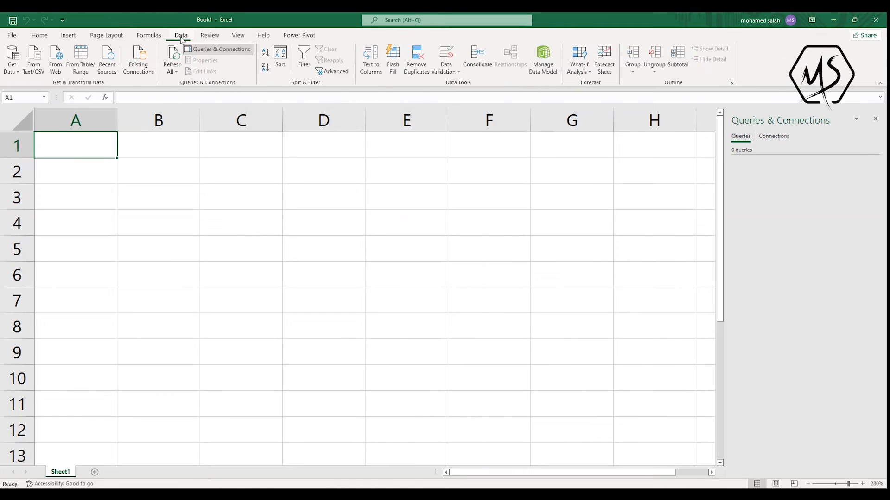
click(14, 59)
mouse_move(30, 90)
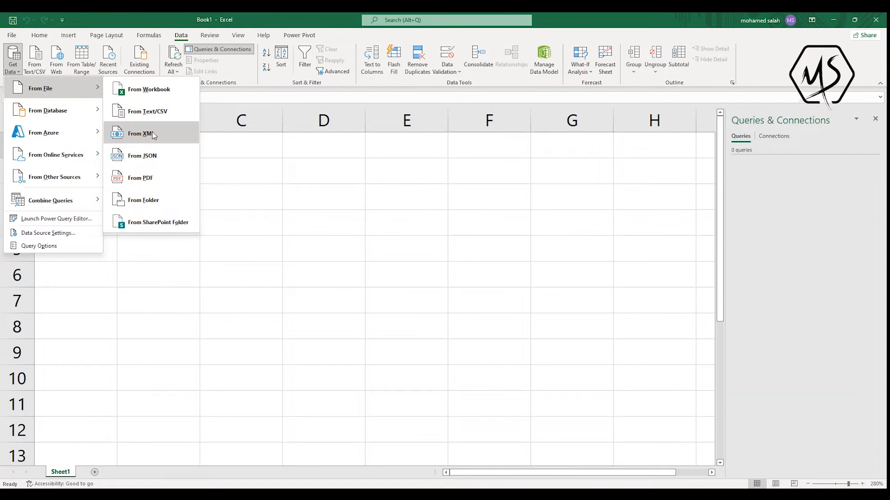
click(157, 179)
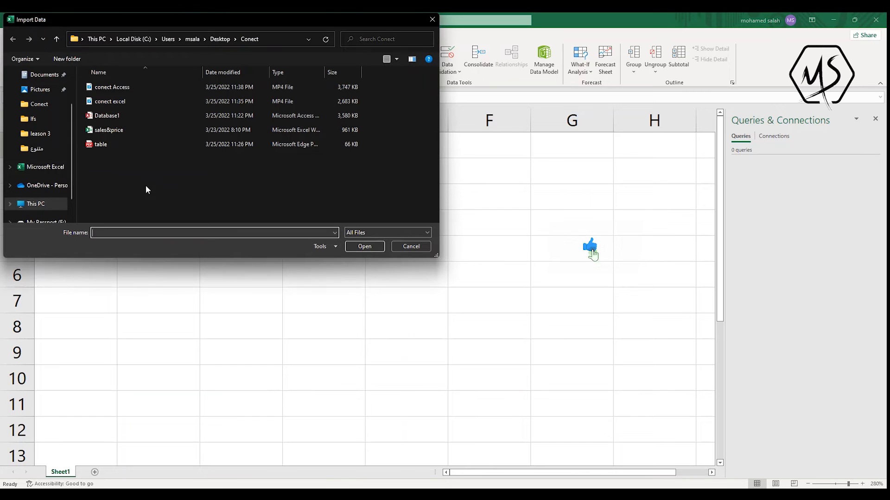
click(106, 145)
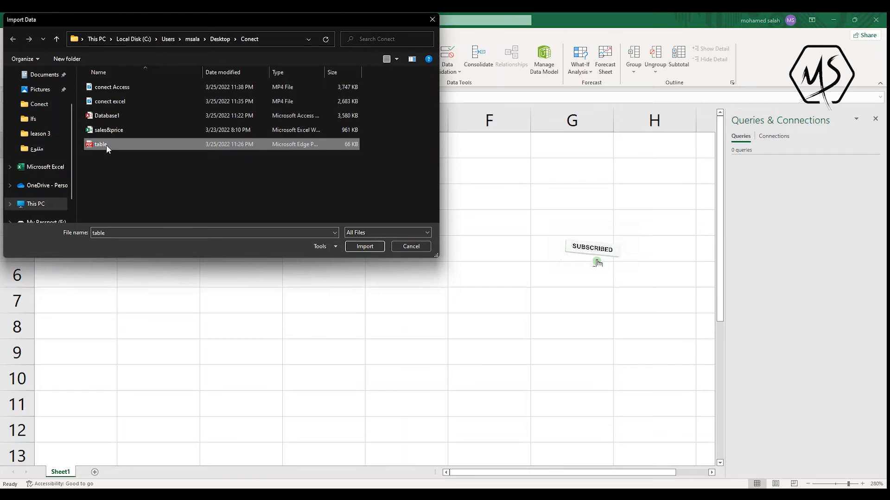
double_click(107, 145)
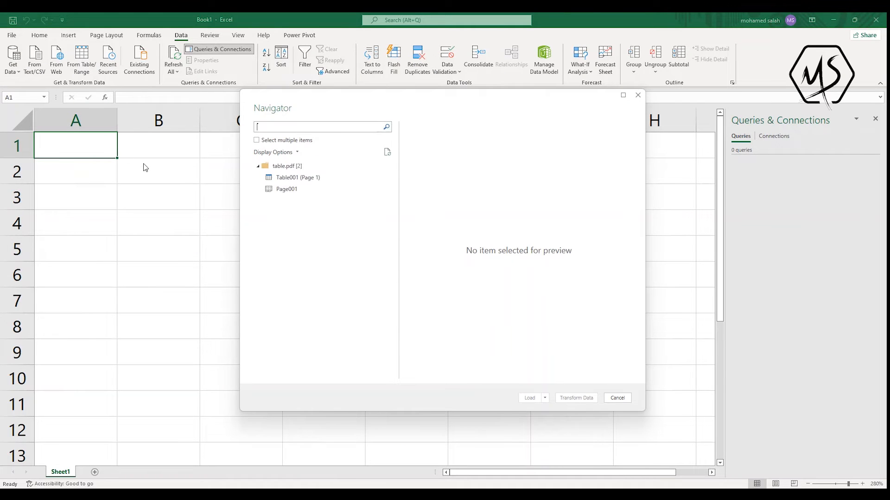
click(293, 179)
double_click(293, 180)
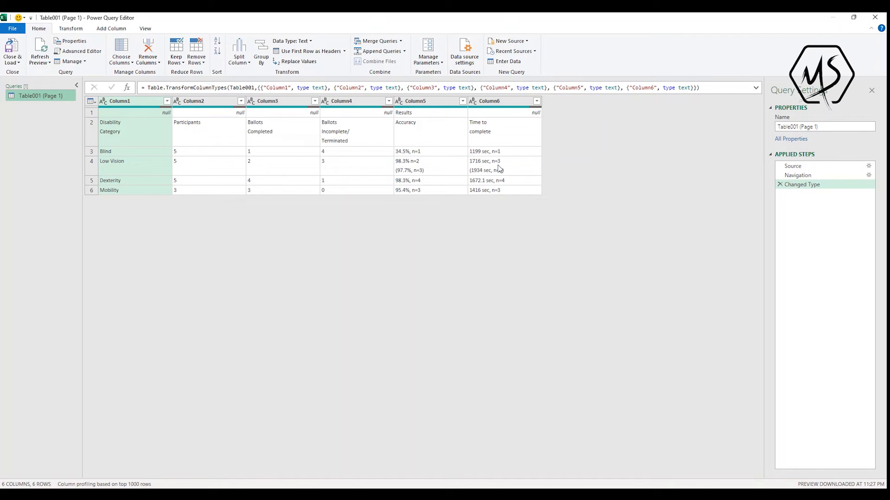
Remove the top 1 row from the Table001 (Page 1) query.
click(91, 115)
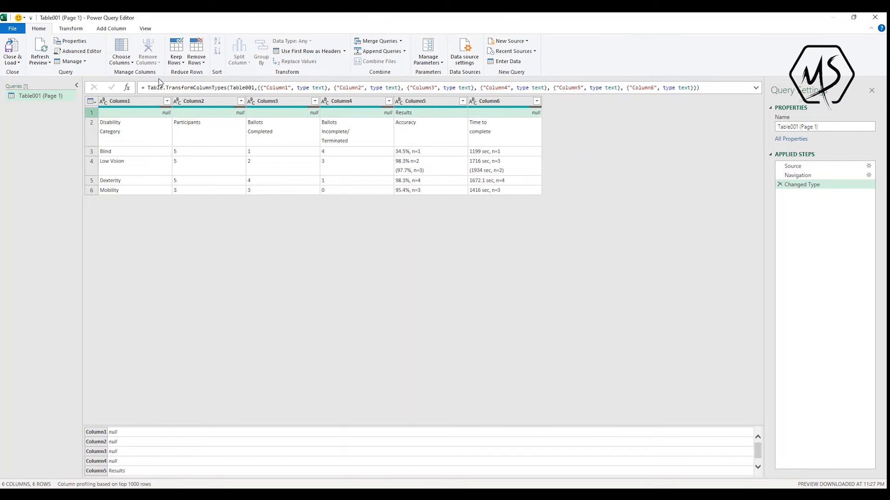
click(197, 54)
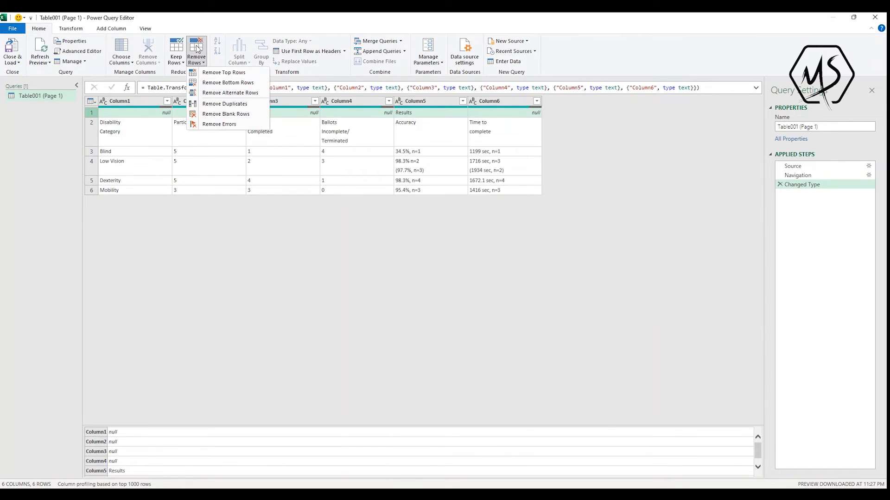
click(208, 79)
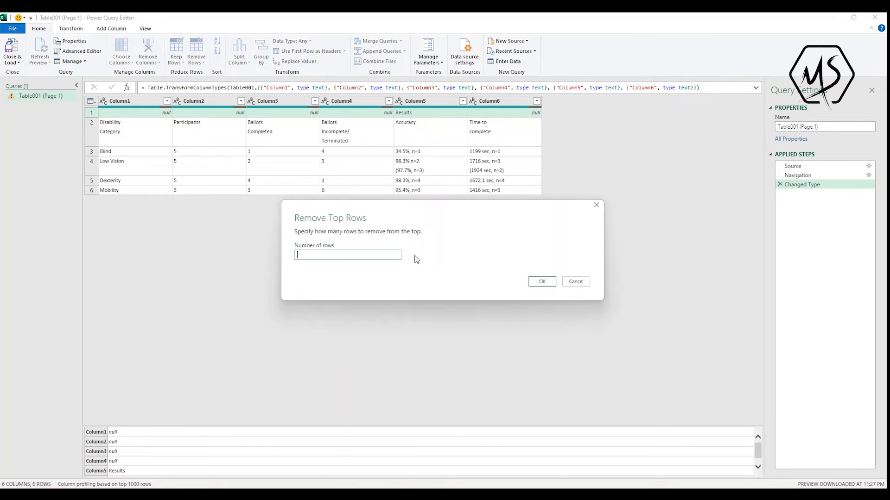
click(542, 282)
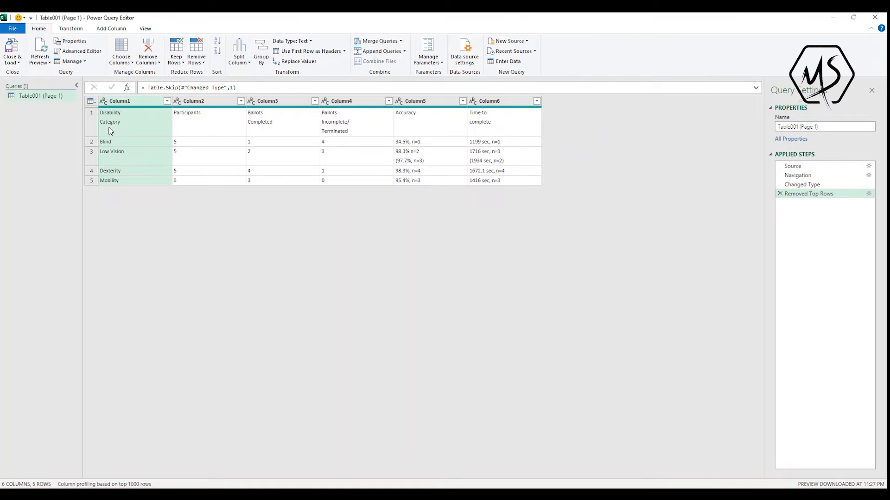
Use the query's first row as headers and load the result into the workbook.
click(95, 121)
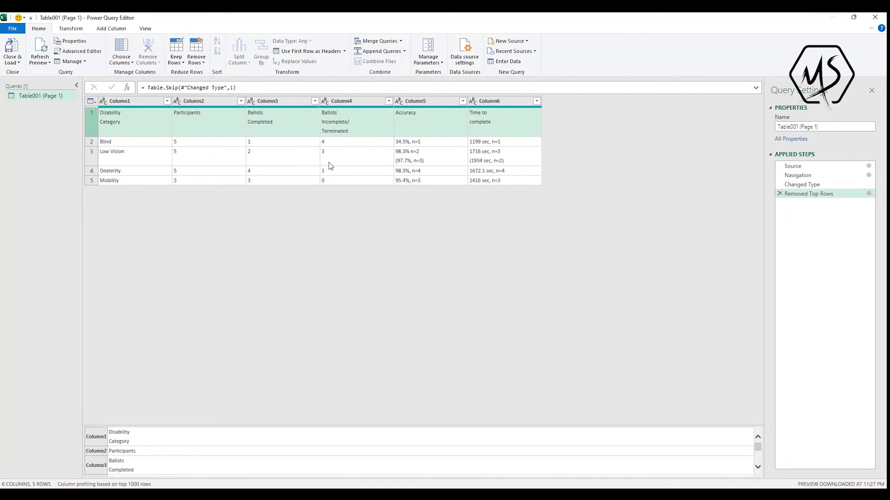
click(307, 51)
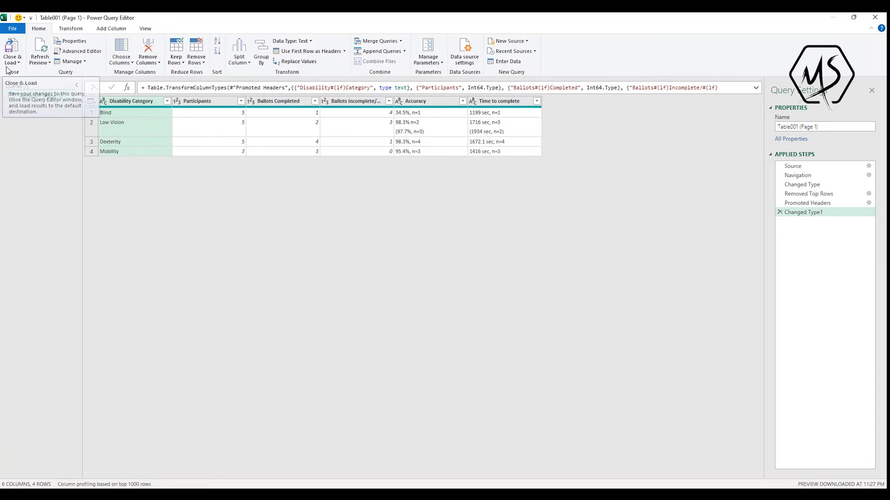
click(9, 46)
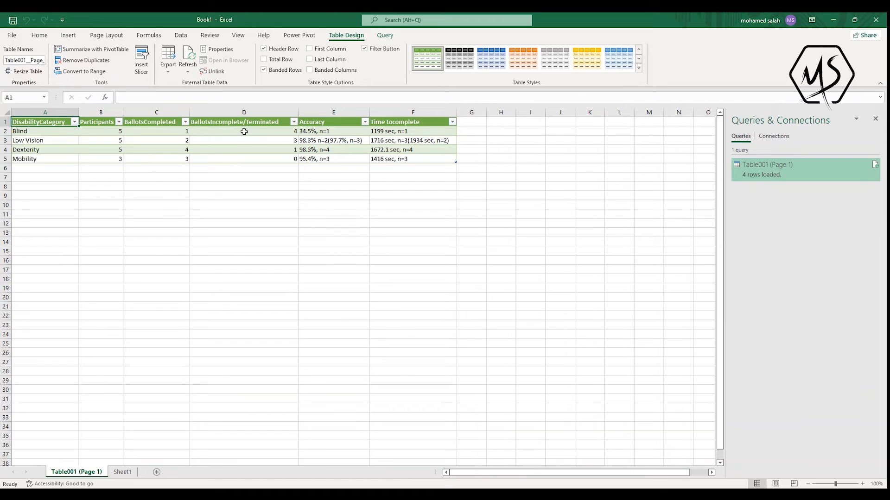
Switch to table.pdf in Adobe Acrobat Pro, choose notify-only updates, and compare its source table with the imported worksheet.
key(alt+Tab)
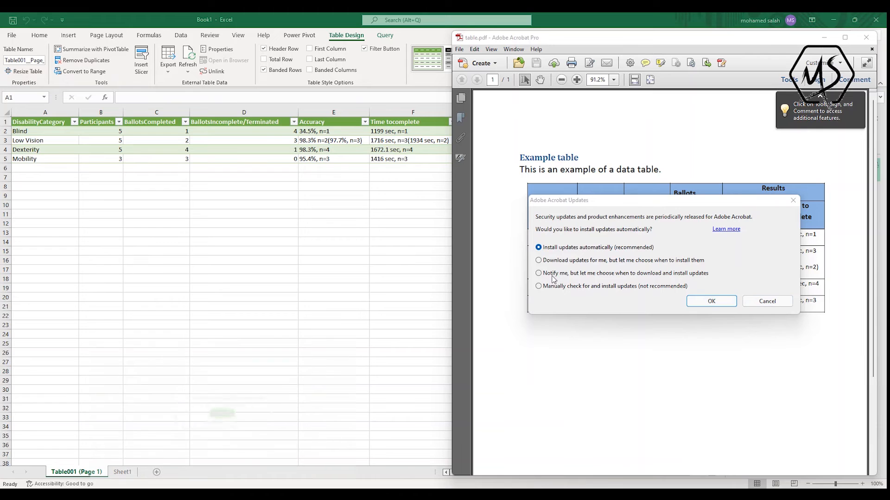
click(621, 273)
click(711, 301)
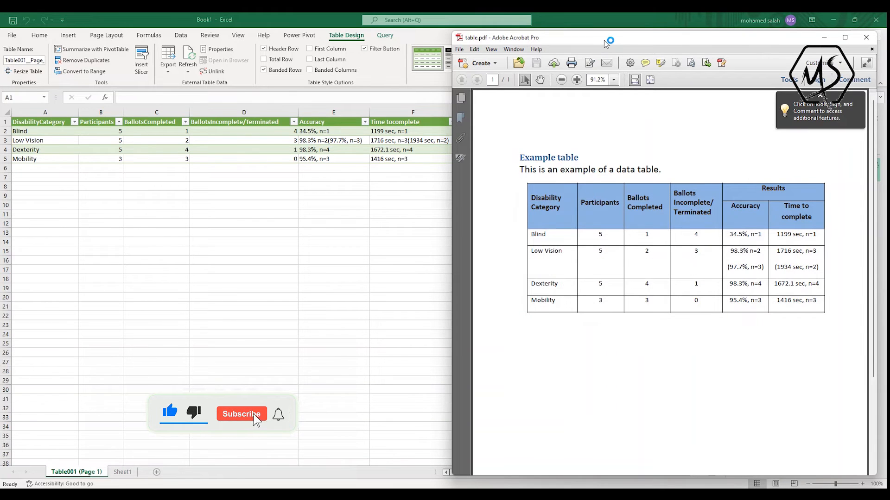
drag(604, 40, 616, 38)
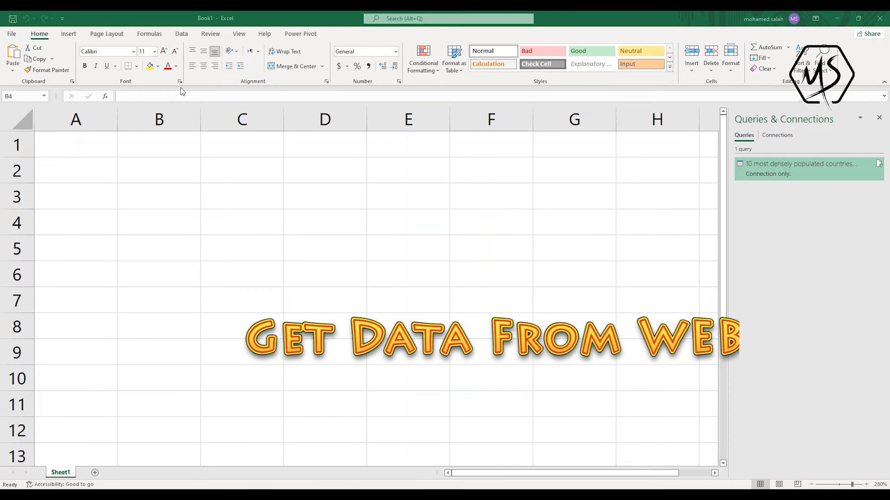
Start a data import from the web, then switch to Chrome and copy the address of Wikipedia's World population page.
click(181, 35)
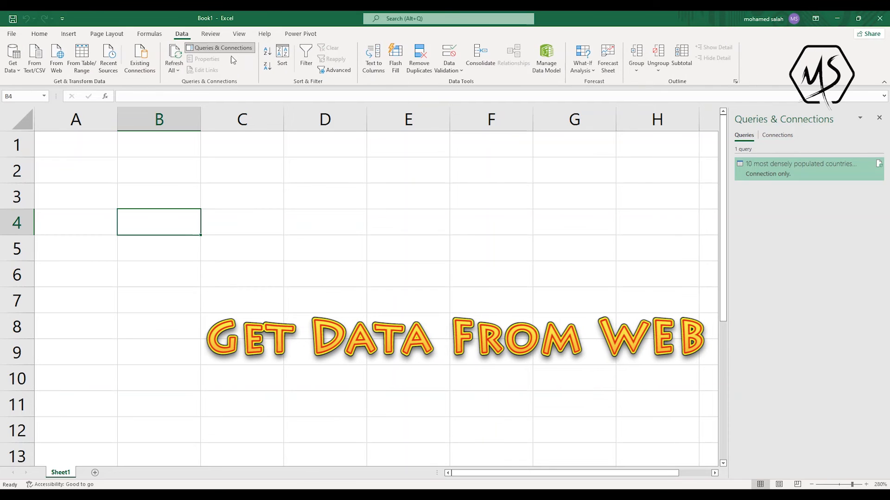
click(14, 59)
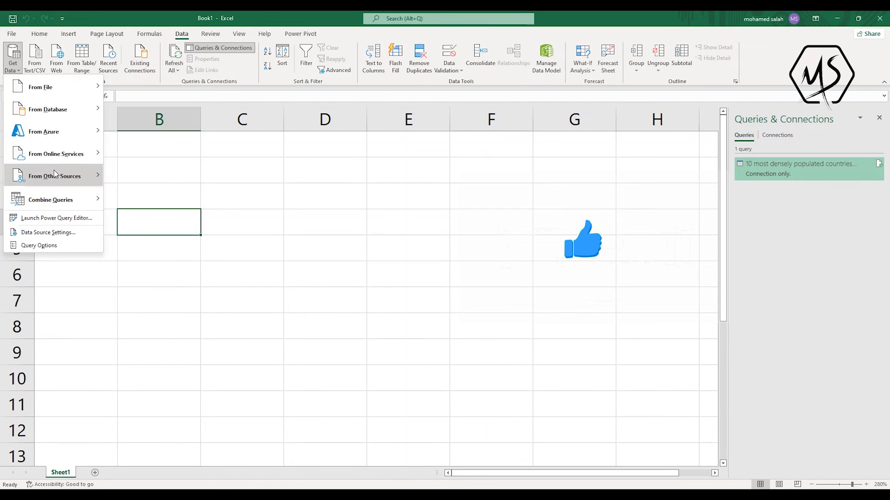
mouse_move(55, 175)
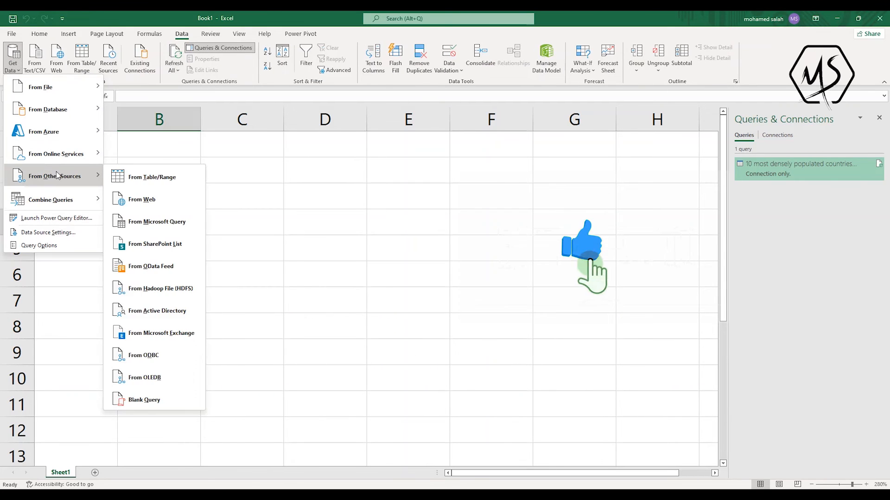
click(150, 202)
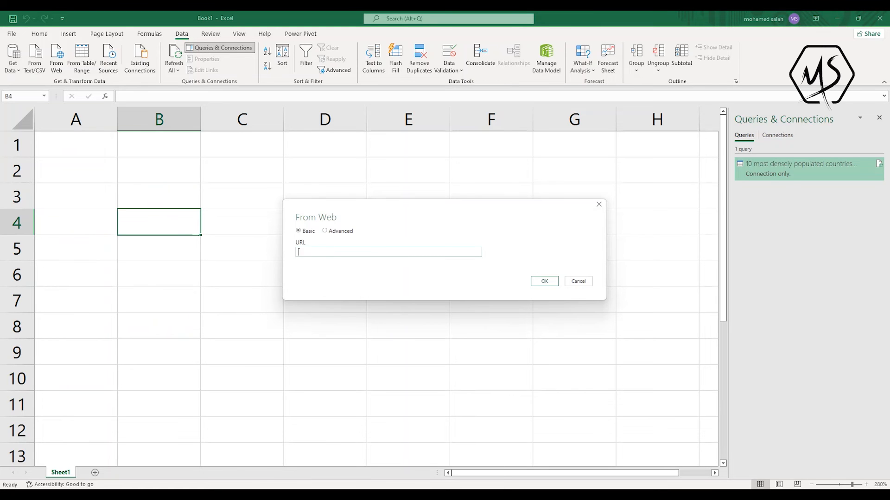
click(506, 497)
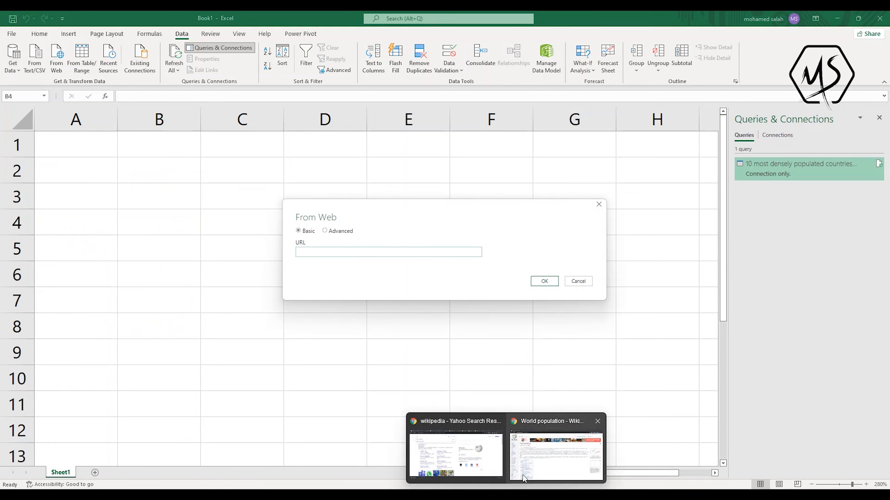
click(536, 467)
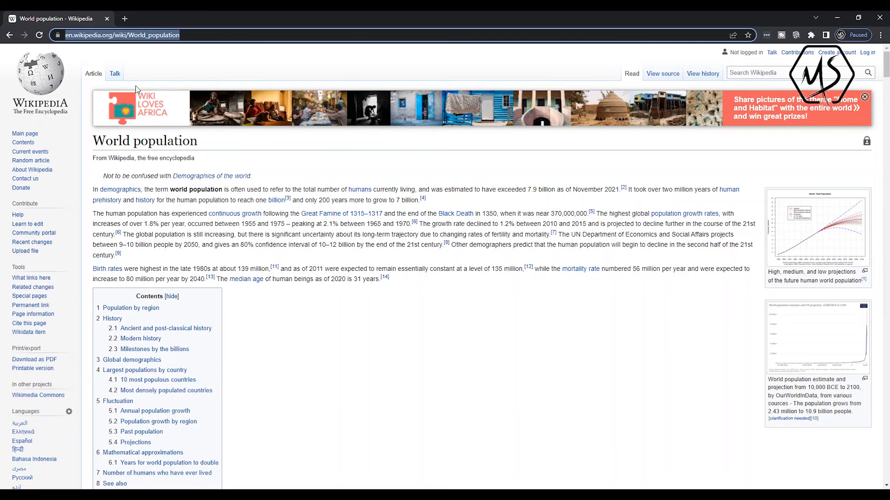
right_click(151, 37)
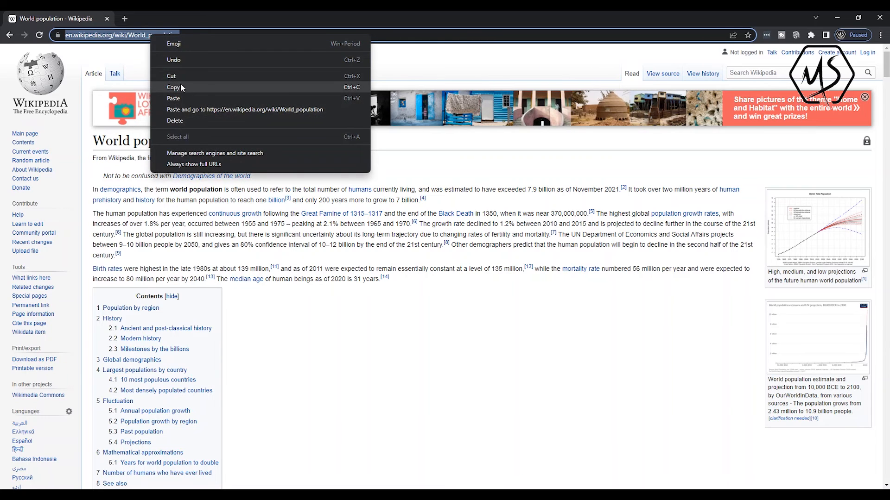
click(166, 88)
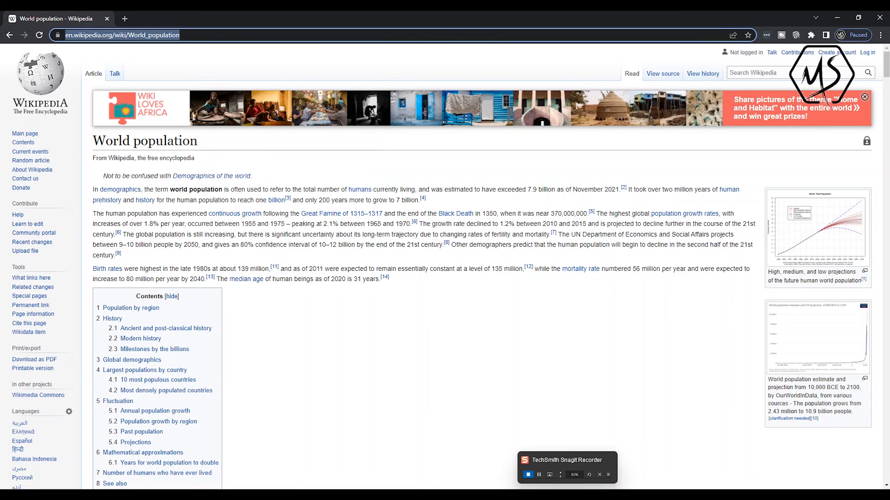
mouse_move(505, 494)
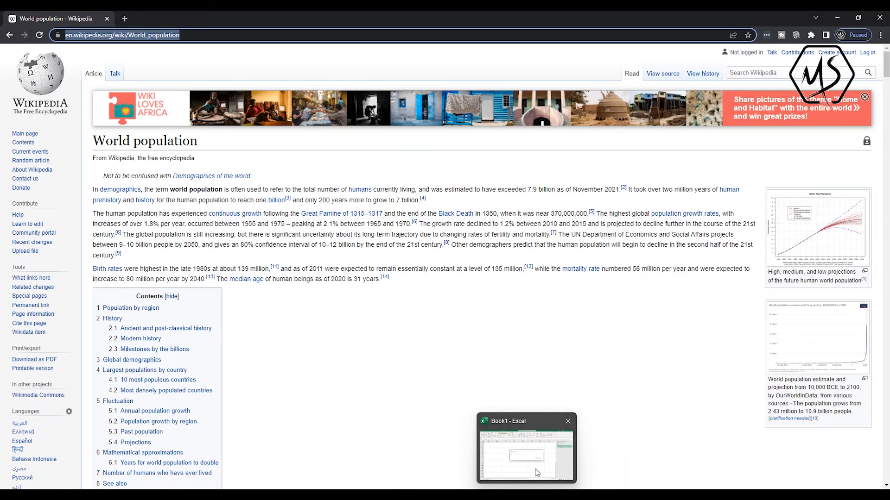
click(536, 472)
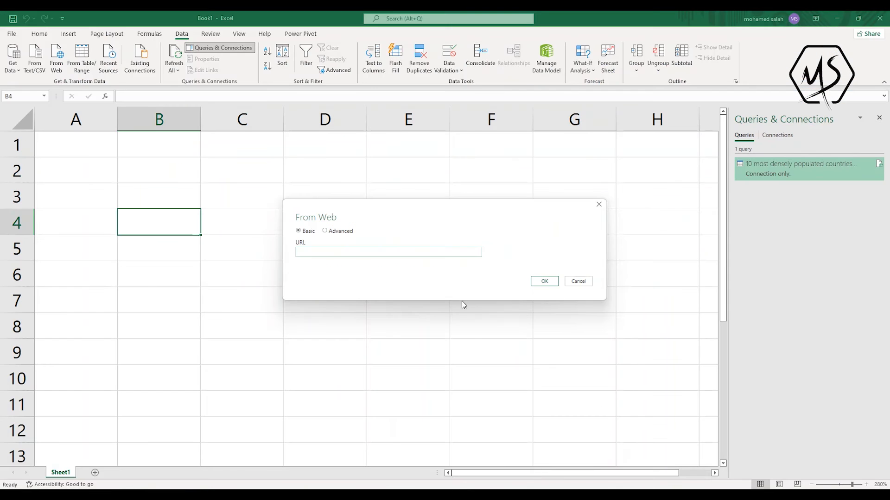
right_click(352, 251)
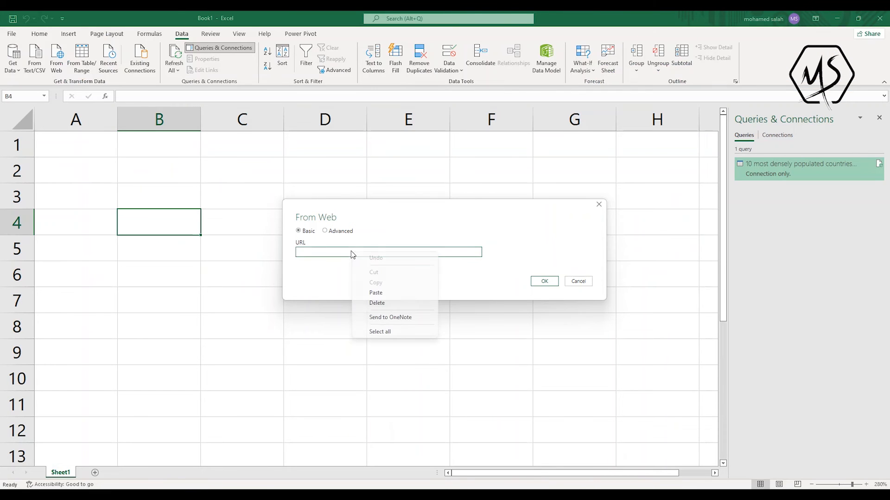
click(379, 293)
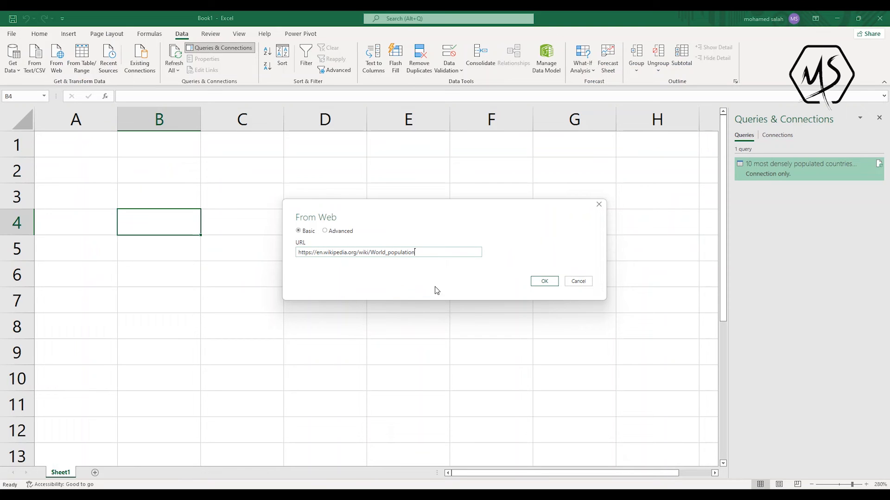
click(540, 281)
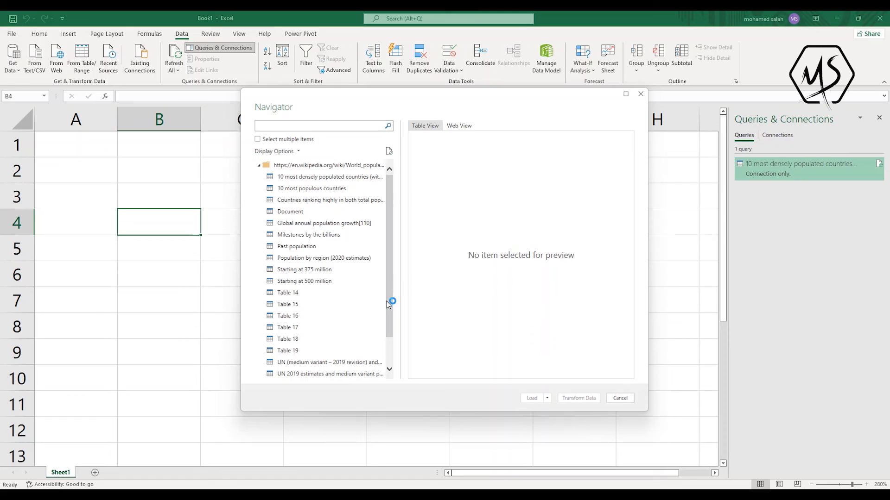
click(306, 180)
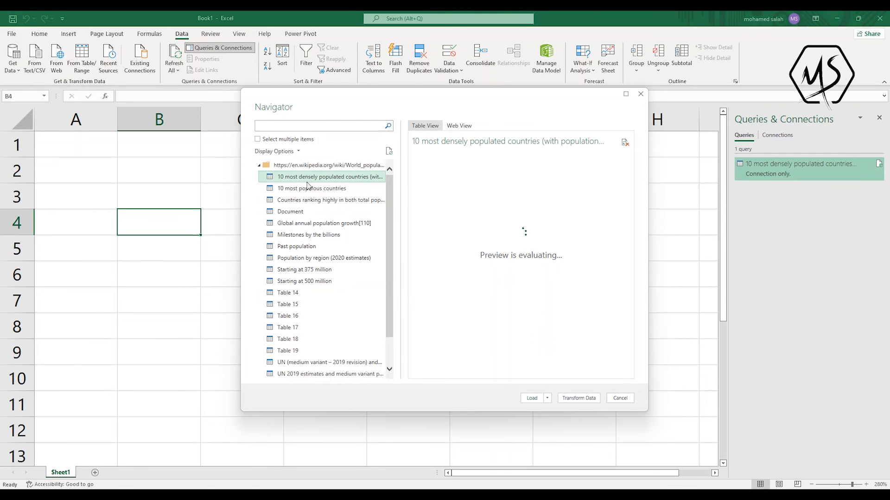
click(532, 399)
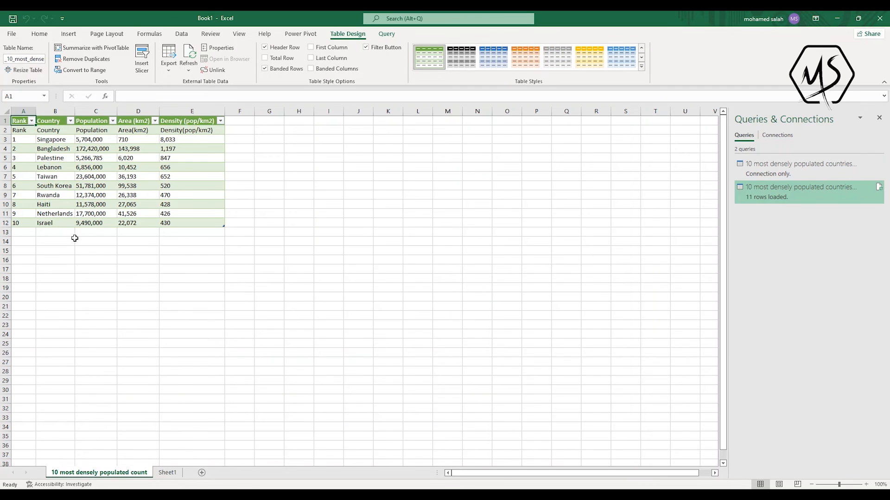
Edit the loaded 10 most densely populated countries query to use its first row as headers, and load the result back into the worksheet.
right_click(768, 190)
click(790, 217)
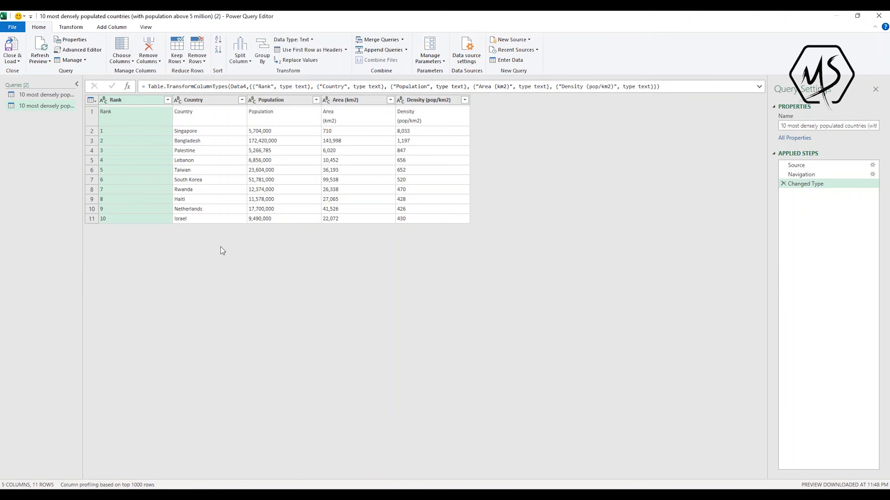
click(93, 116)
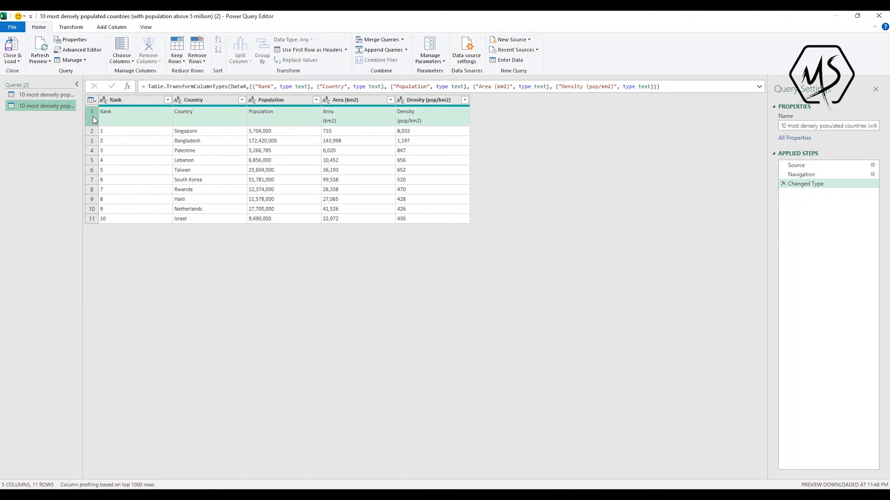
click(317, 50)
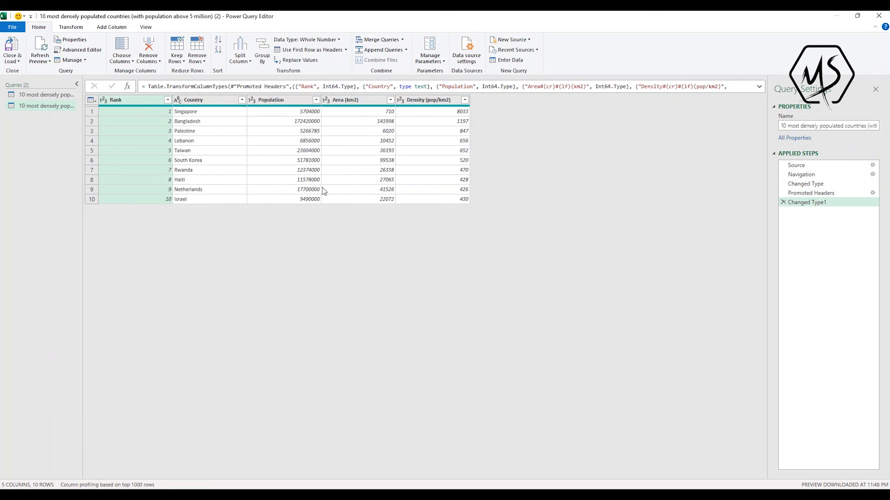
click(12, 45)
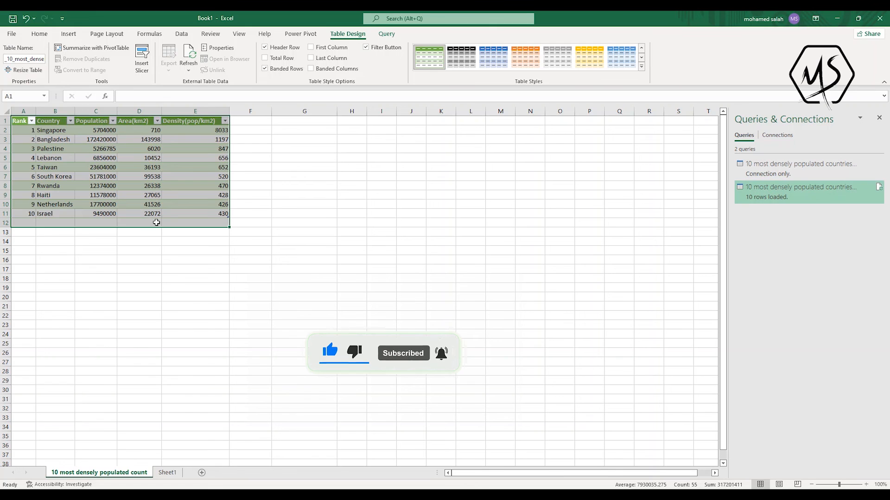
click(146, 219)
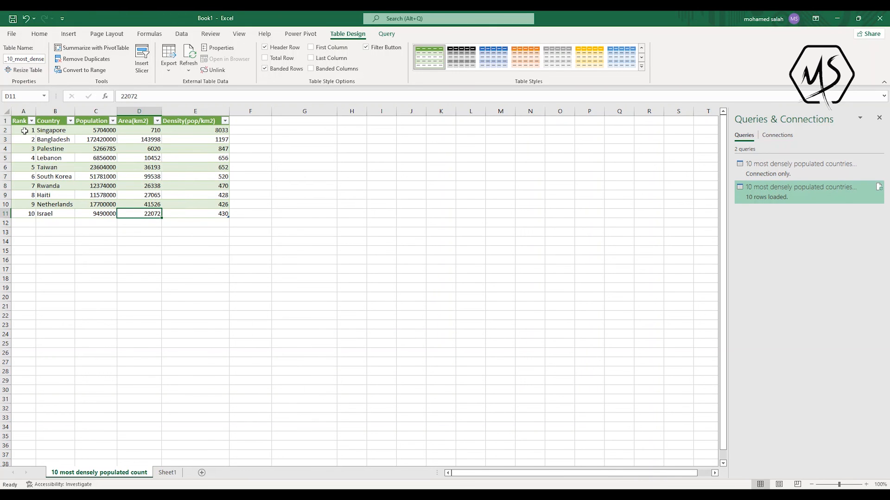